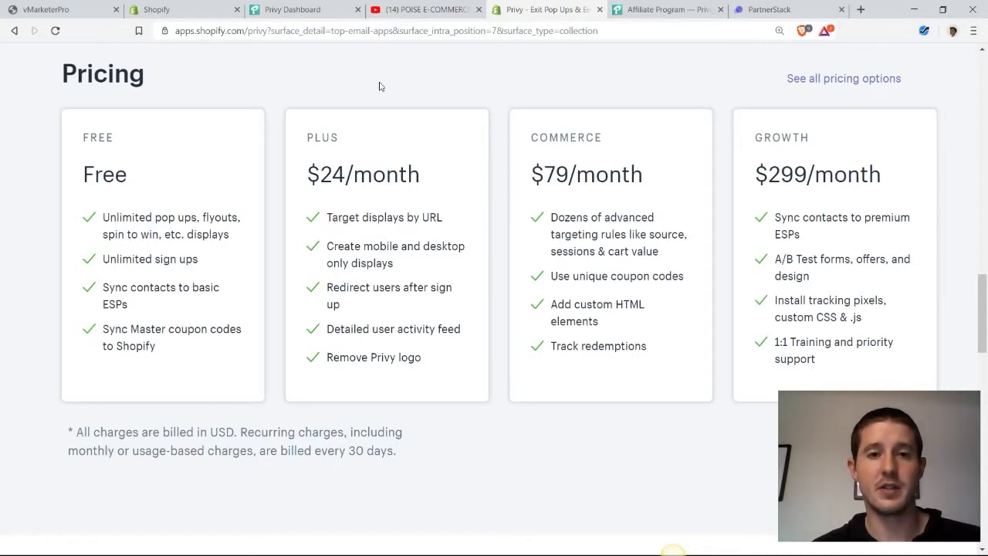
Step: Bring up the Privy dashboard's Campaigns list with the active Newsletter Signup campaign
{"action": "left_click", "coordinate": [301, 11]}
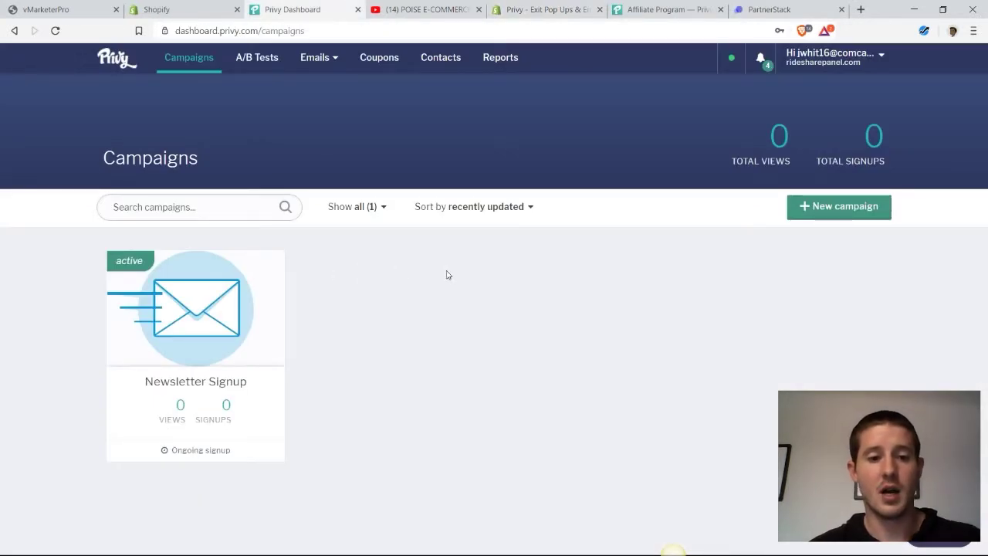
Step: Open the Newsletter Signup campaign's Design settings: 3-second trigger, once daily, all audiences
{"action": "mouse_move", "coordinate": [195, 309]}
{"action": "left_click", "coordinate": [240, 307]}
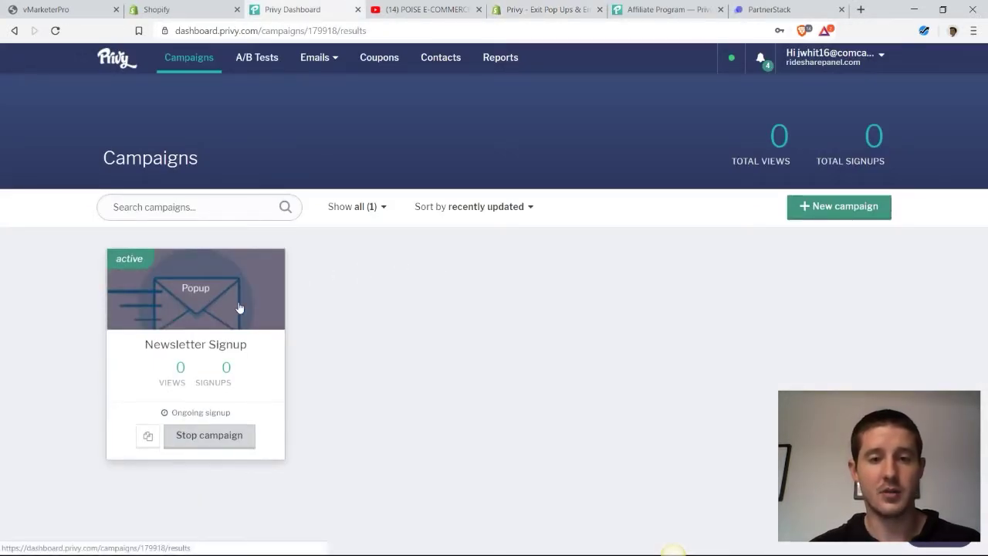
{"action": "scroll", "coordinate": [328, 334], "scroll_direction": "down", "scroll_amount": 1}
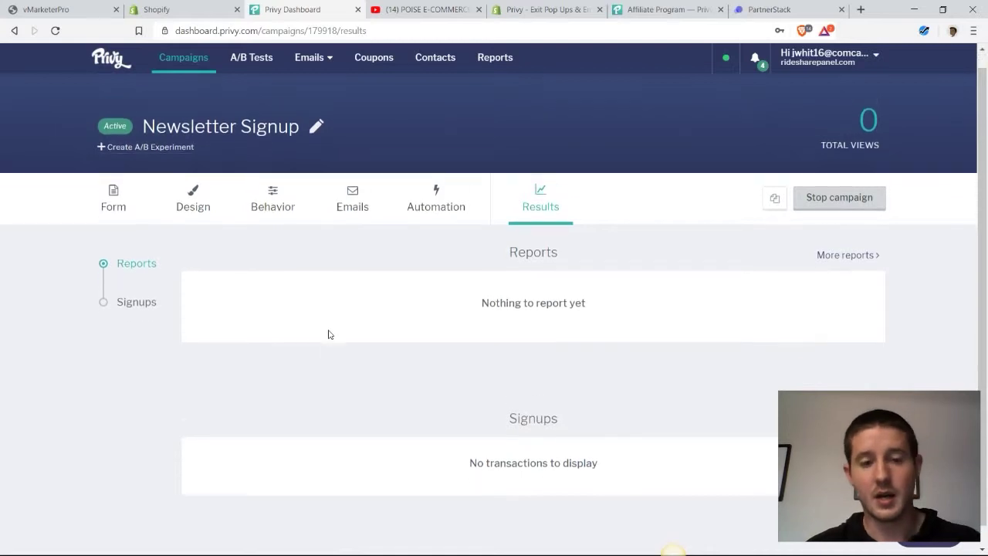
{"action": "left_click", "coordinate": [209, 182]}
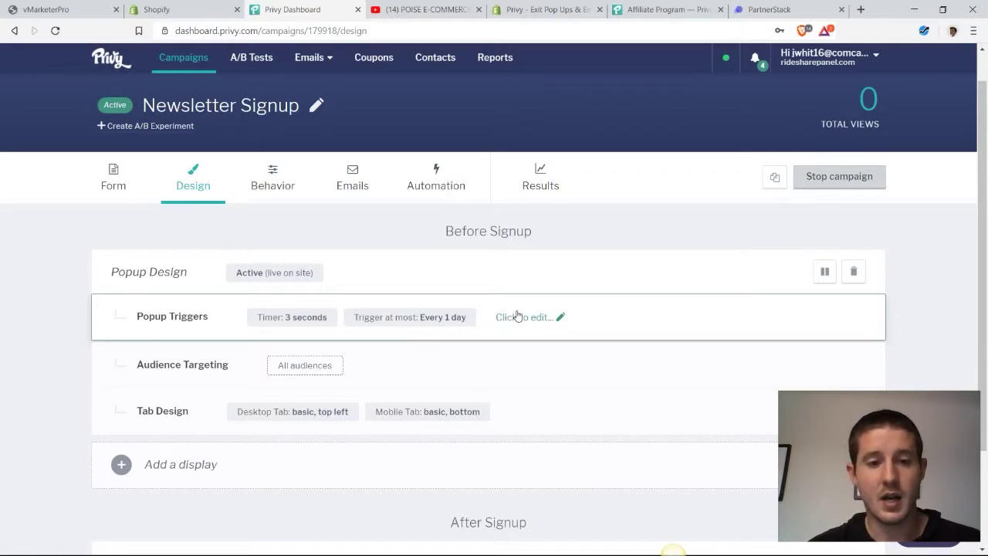
Step: Enable 'Show on exit-intent' in the popup triggers and save the changes
{"action": "left_click", "coordinate": [559, 318]}
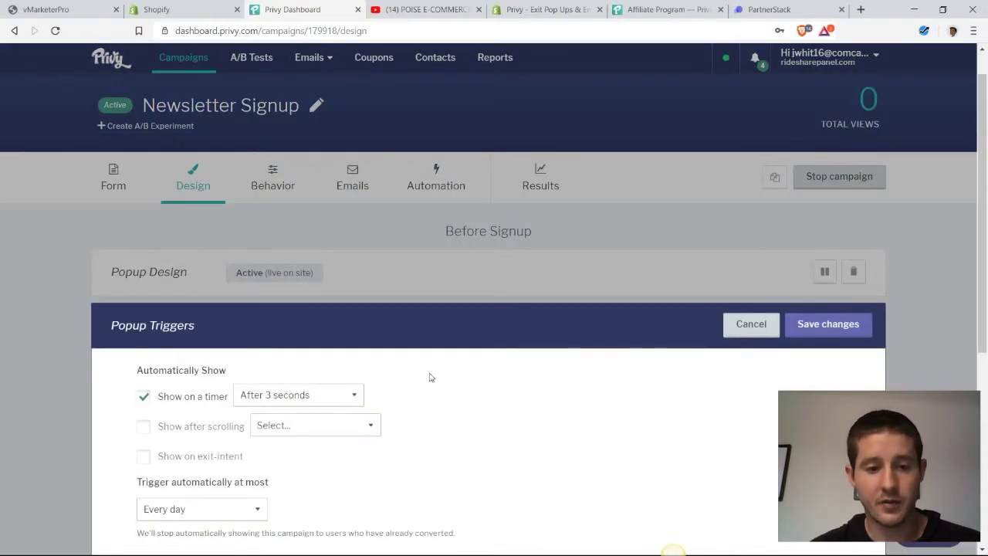
{"action": "scroll", "coordinate": [430, 377], "scroll_direction": "down", "scroll_amount": 2}
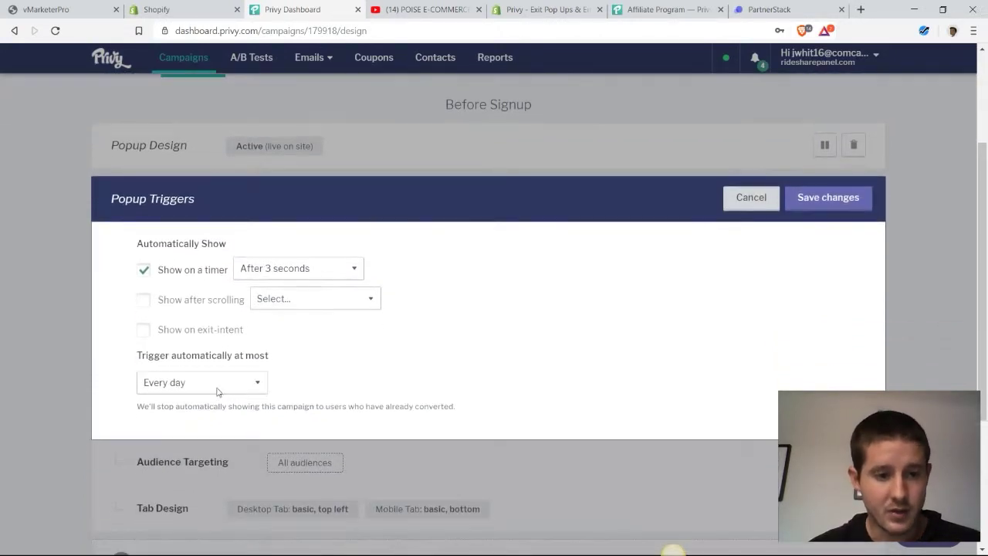
{"action": "left_click", "coordinate": [142, 325]}
{"action": "left_click", "coordinate": [826, 194]}
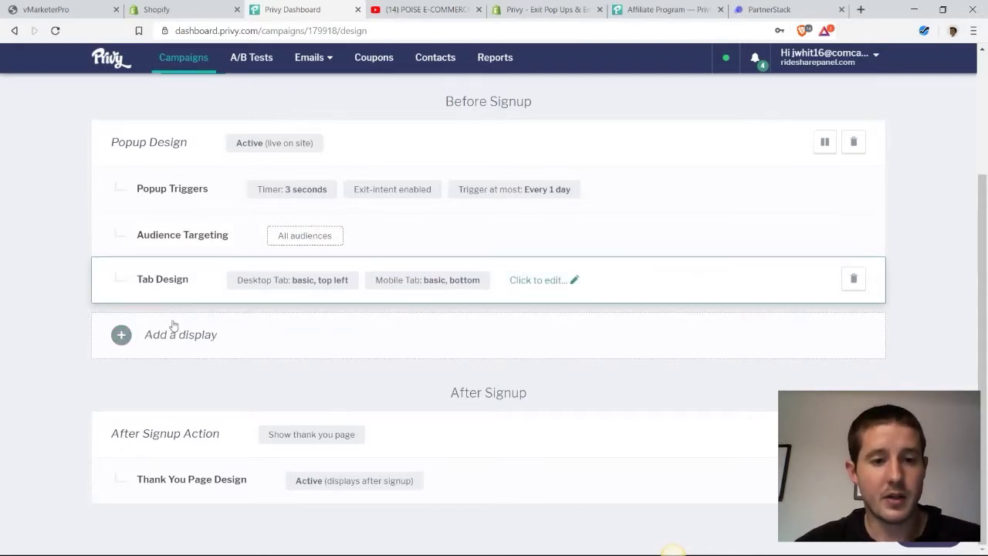
{"action": "left_click", "coordinate": [377, 260]}
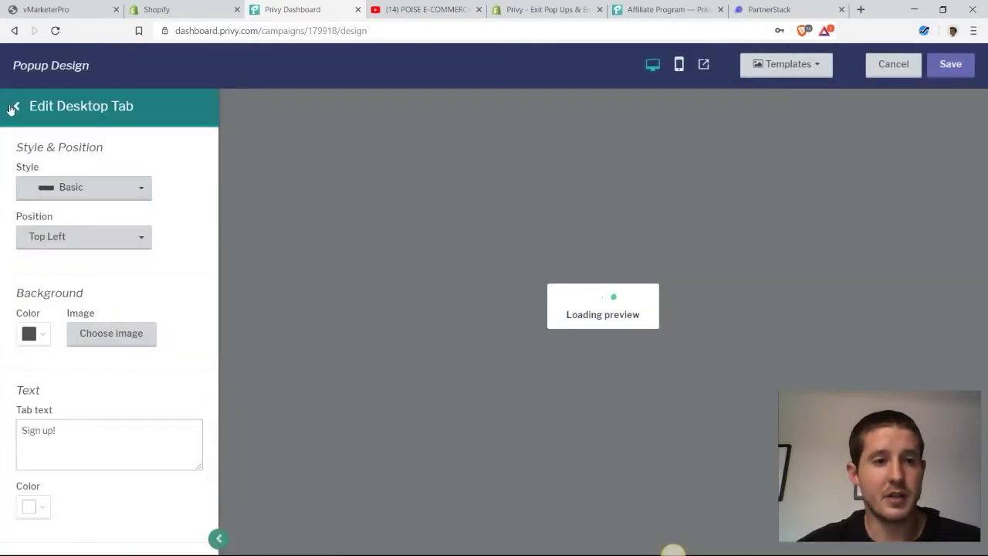
{"action": "left_click", "coordinate": [15, 108]}
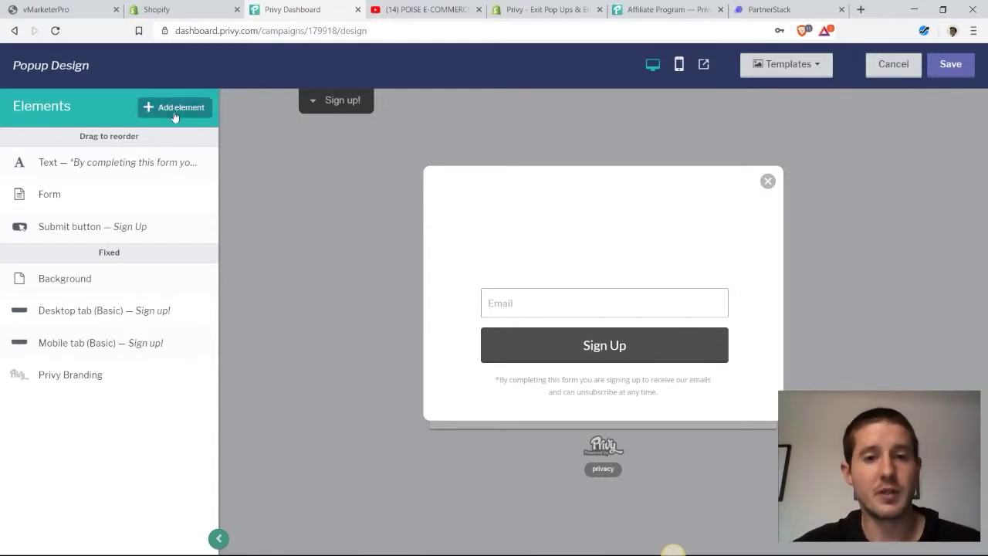
{"action": "left_click", "coordinate": [893, 65]}
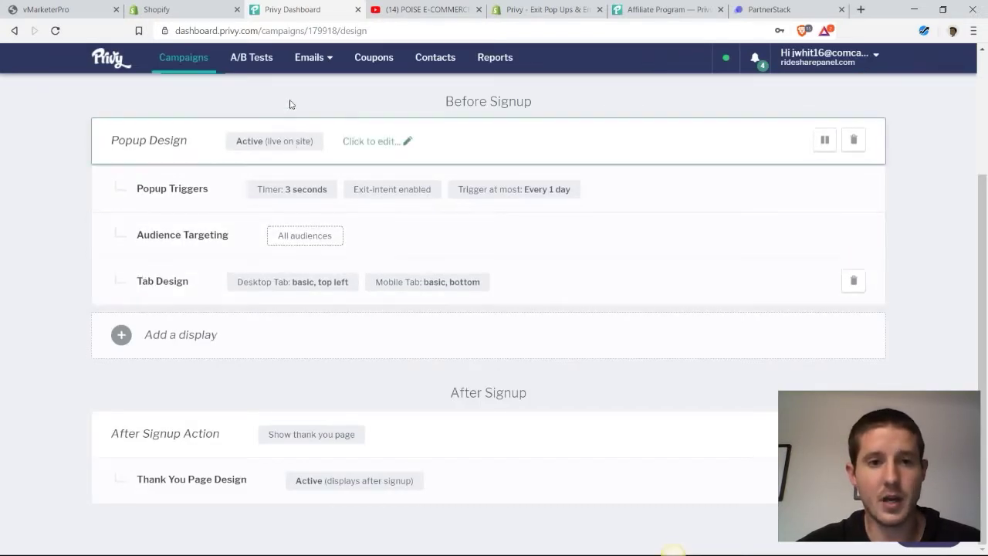
Step: Check the Coupons page, which has no coupons yet, then return to Campaigns
{"action": "left_click", "coordinate": [375, 60]}
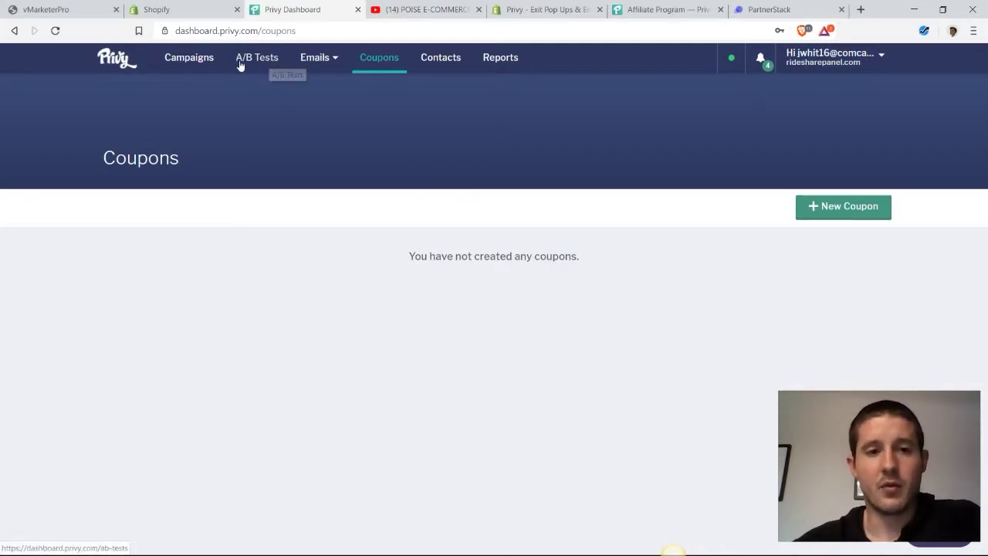
{"action": "left_click", "coordinate": [205, 64]}
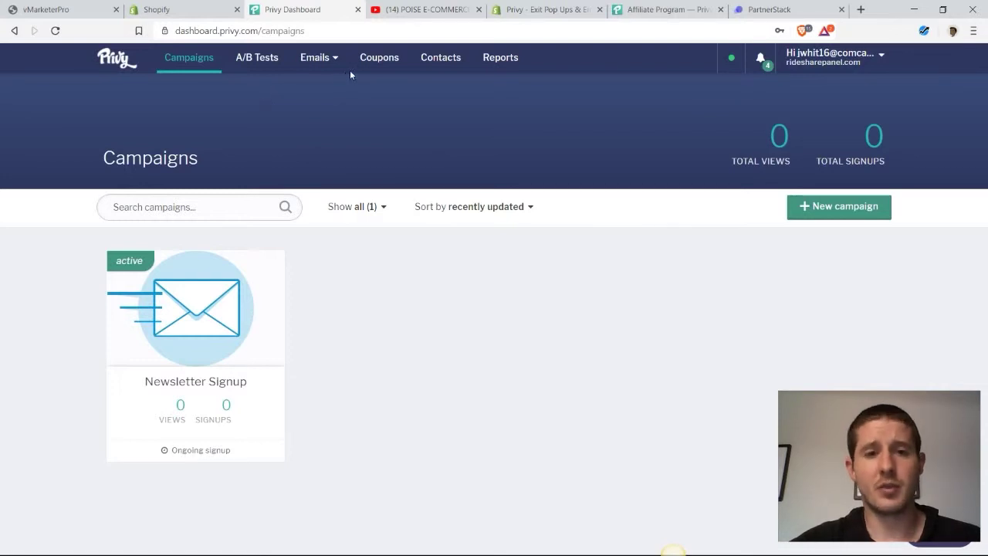
Step: Glance at the A/B tests overview, then reopen the Newsletter Signup campaign
{"action": "left_click", "coordinate": [262, 60]}
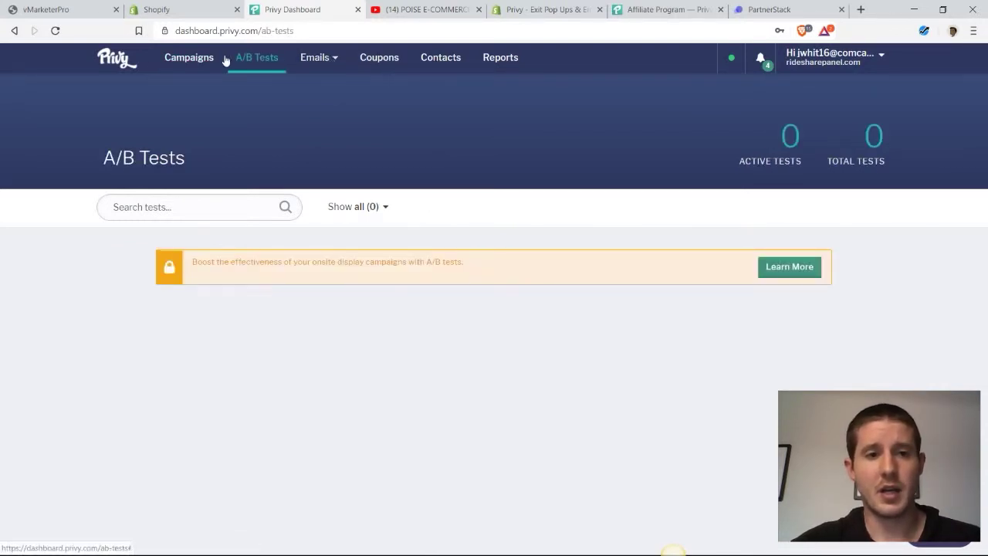
{"action": "left_click", "coordinate": [191, 59]}
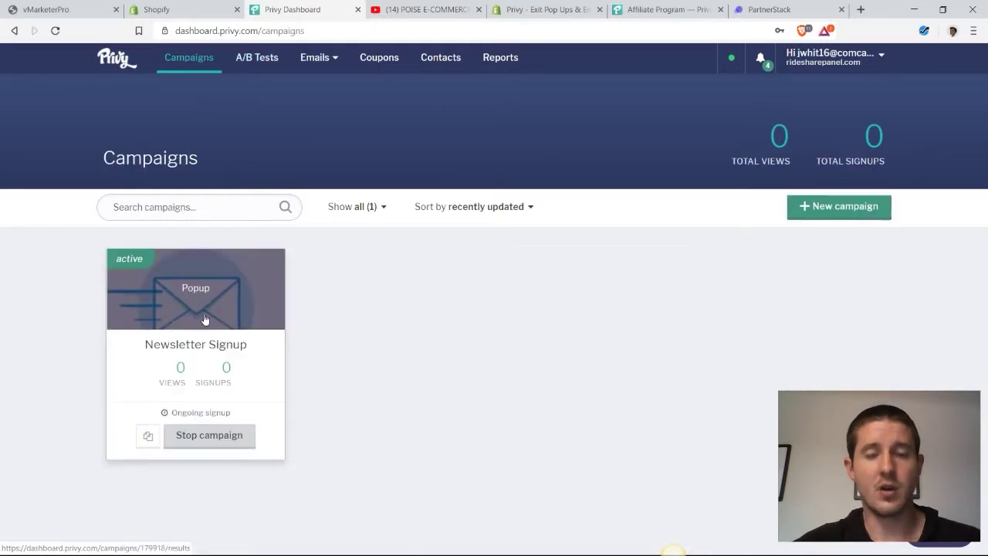
{"action": "left_click", "coordinate": [205, 321]}
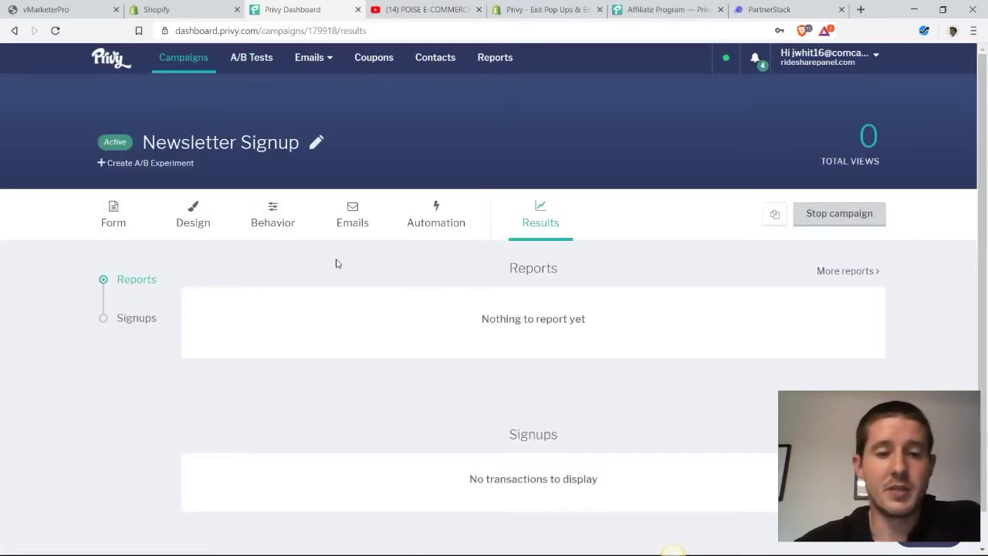
Step: Go to the Design settings and open the audience targeting editor, where segments need paid plans
{"action": "left_click", "coordinate": [277, 215]}
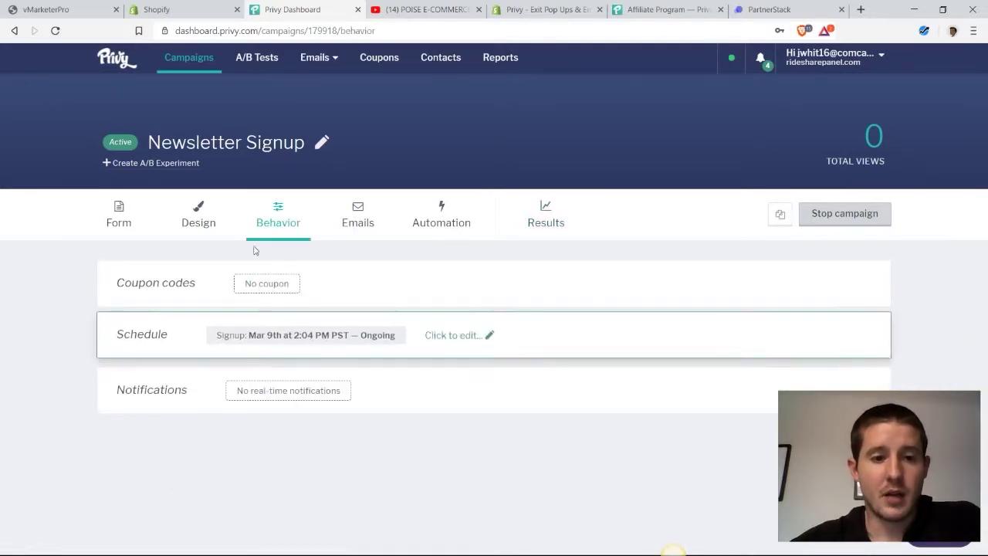
{"action": "left_click", "coordinate": [207, 222]}
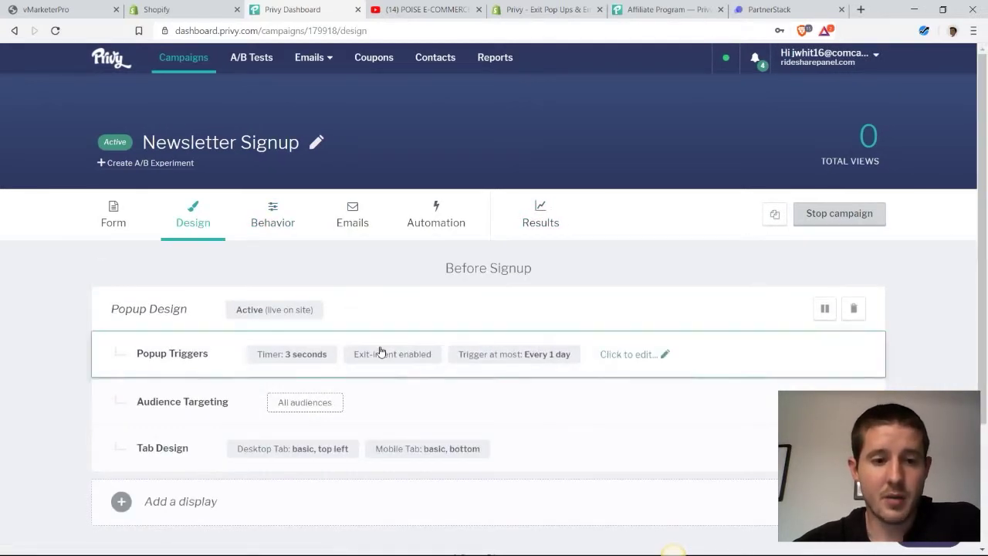
{"action": "scroll", "coordinate": [374, 355], "scroll_direction": "down", "scroll_amount": 1}
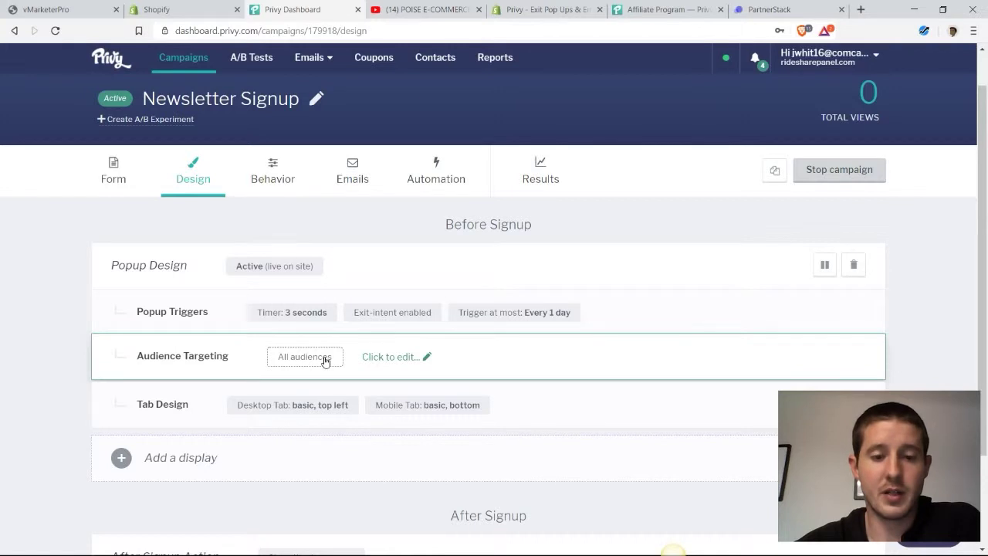
{"action": "left_click", "coordinate": [325, 361]}
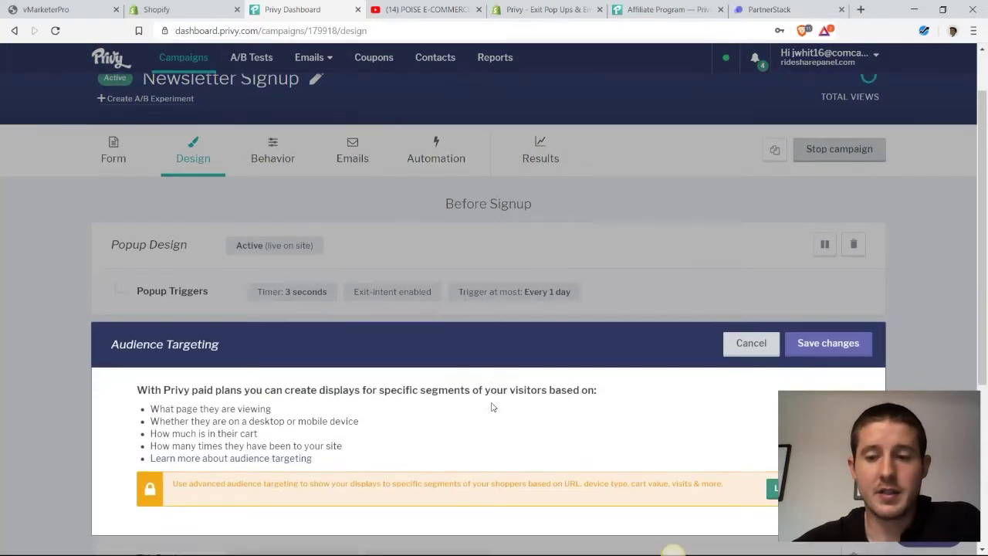
{"action": "scroll", "coordinate": [492, 406], "scroll_direction": "down", "scroll_amount": 1}
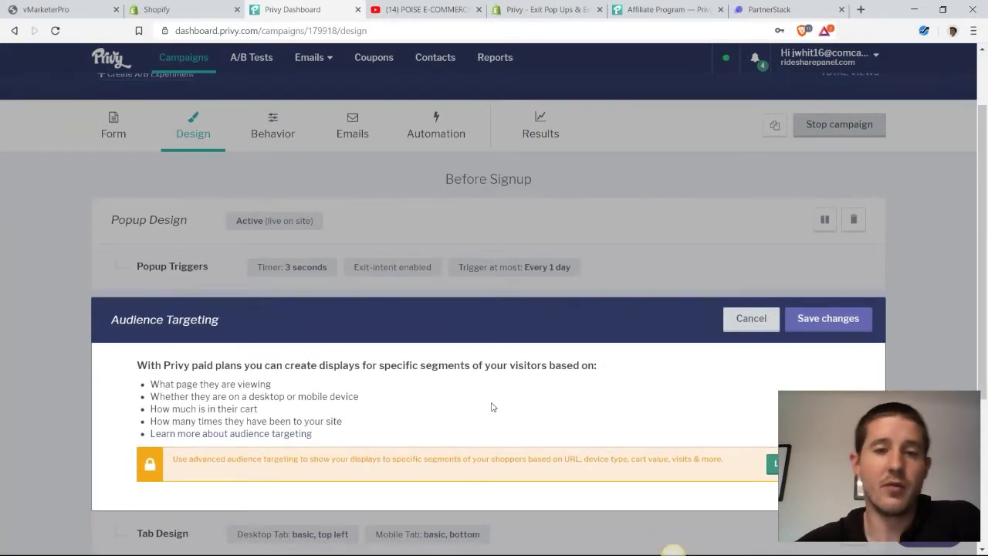
{"action": "scroll", "coordinate": [493, 407], "scroll_direction": "down", "scroll_amount": 3}
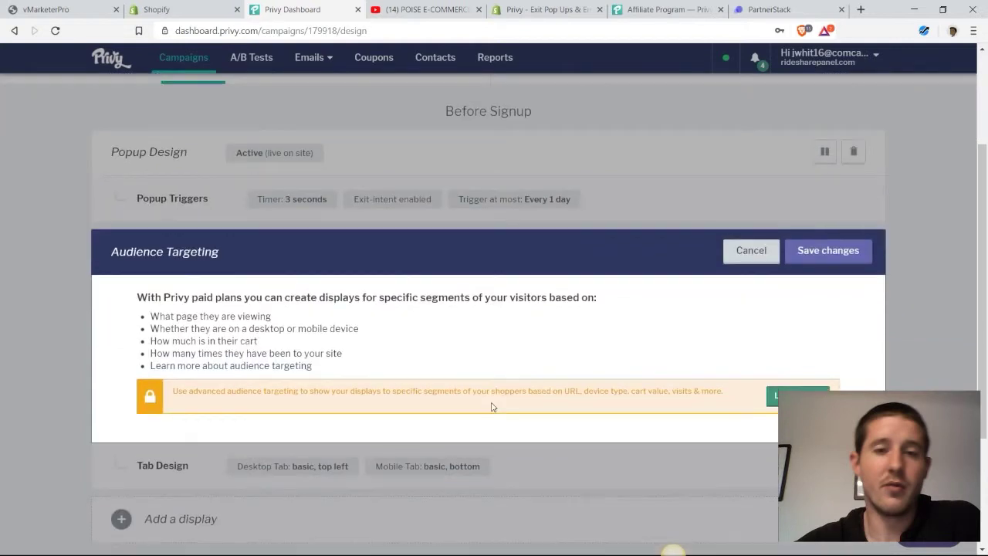
{"action": "scroll", "coordinate": [492, 406], "scroll_direction": "down", "scroll_amount": 1}
{"action": "scroll", "coordinate": [569, 342], "scroll_direction": "down", "scroll_amount": 1}
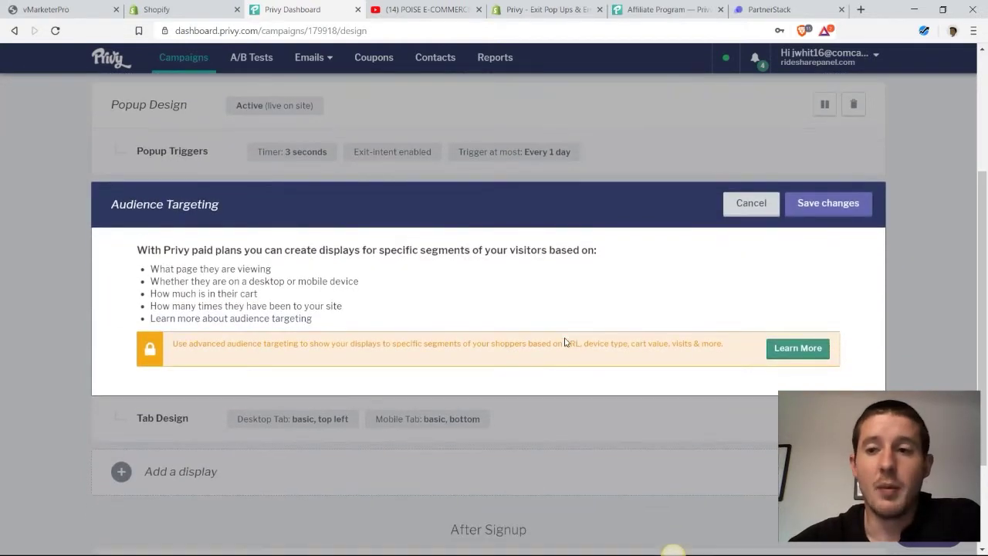
{"action": "scroll", "coordinate": [567, 342], "scroll_direction": "up", "scroll_amount": 3}
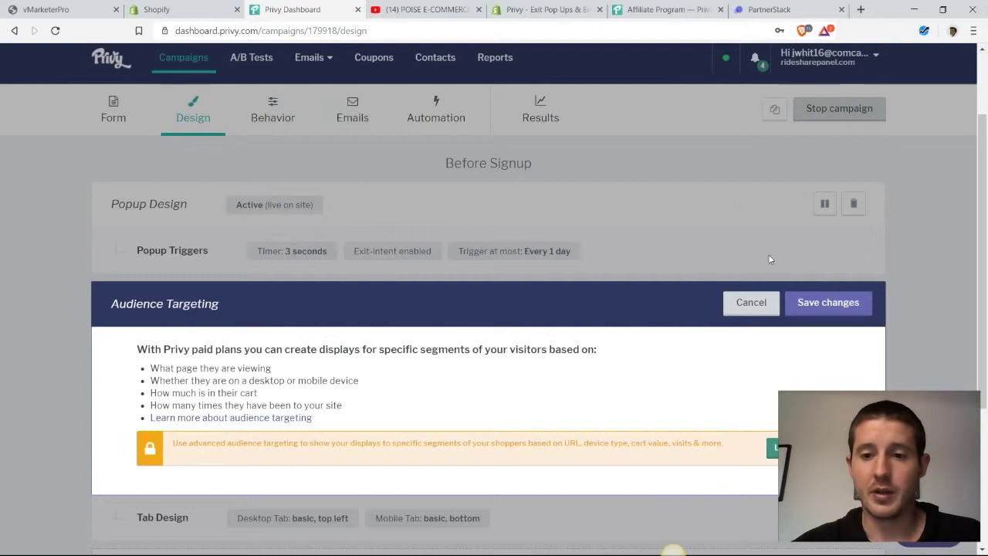
{"action": "left_click", "coordinate": [749, 302]}
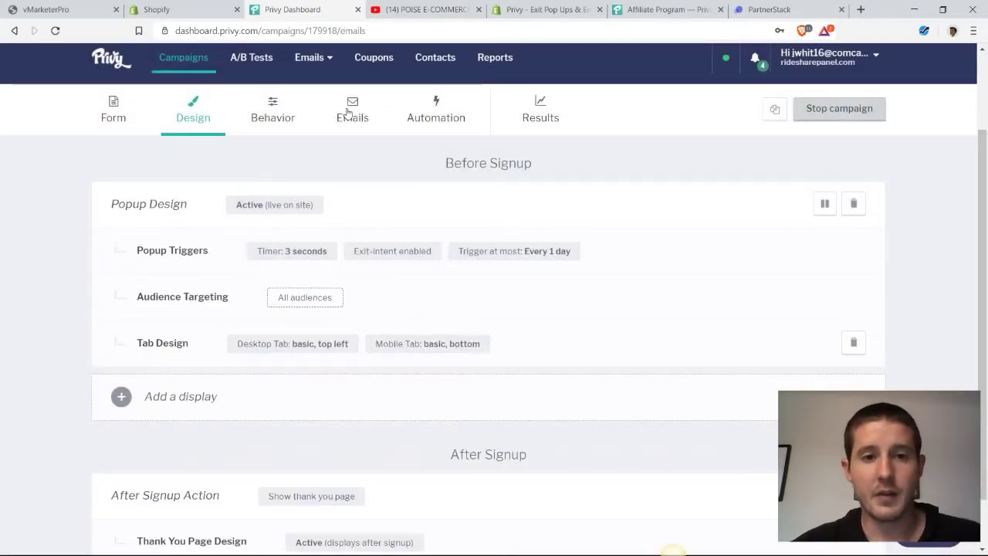
{"action": "left_click", "coordinate": [347, 113]}
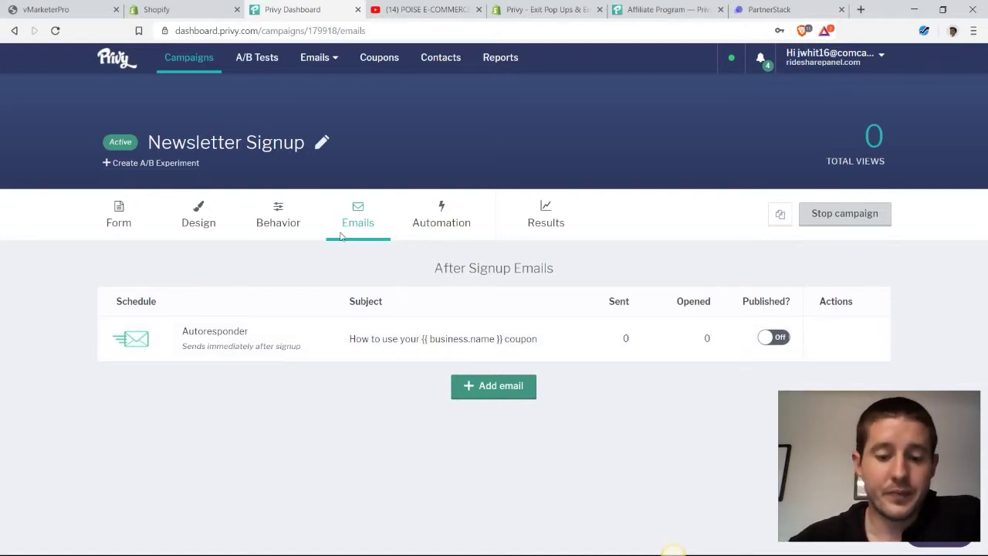
Step: Show the Behavior settings: no coupon, ongoing signup schedule, no real-time notifications
{"action": "left_click", "coordinate": [278, 218]}
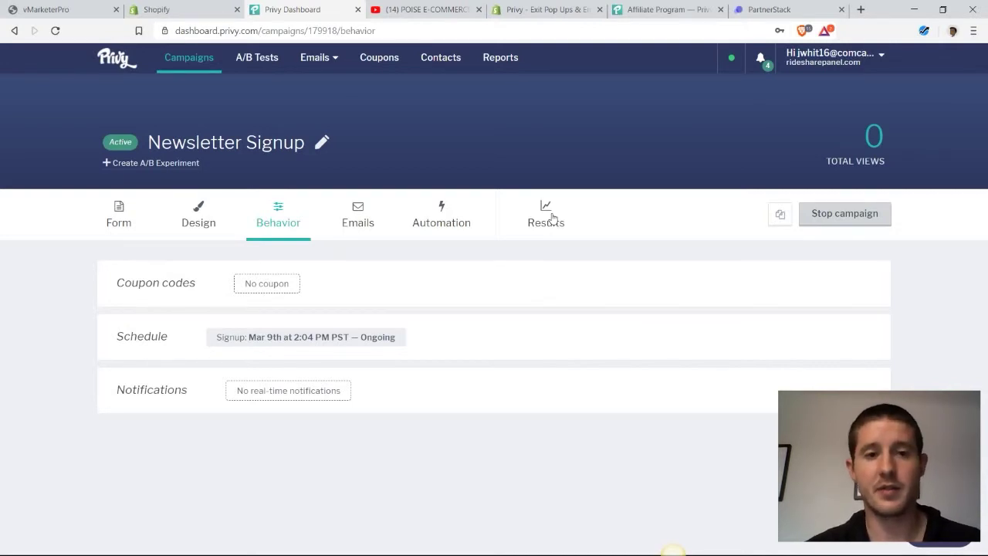
Step: Review the Design tab's Before and After Signup sections, ending back at the popup triggers
{"action": "left_click", "coordinate": [202, 223]}
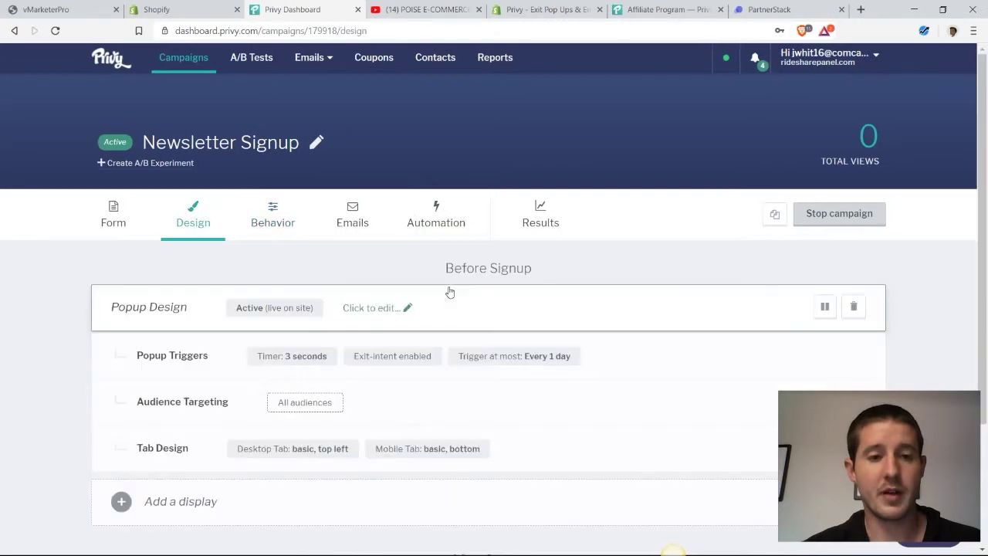
{"action": "scroll", "coordinate": [235, 420], "scroll_direction": "down", "scroll_amount": 1}
{"action": "scroll", "coordinate": [255, 386], "scroll_direction": "down", "scroll_amount": 1}
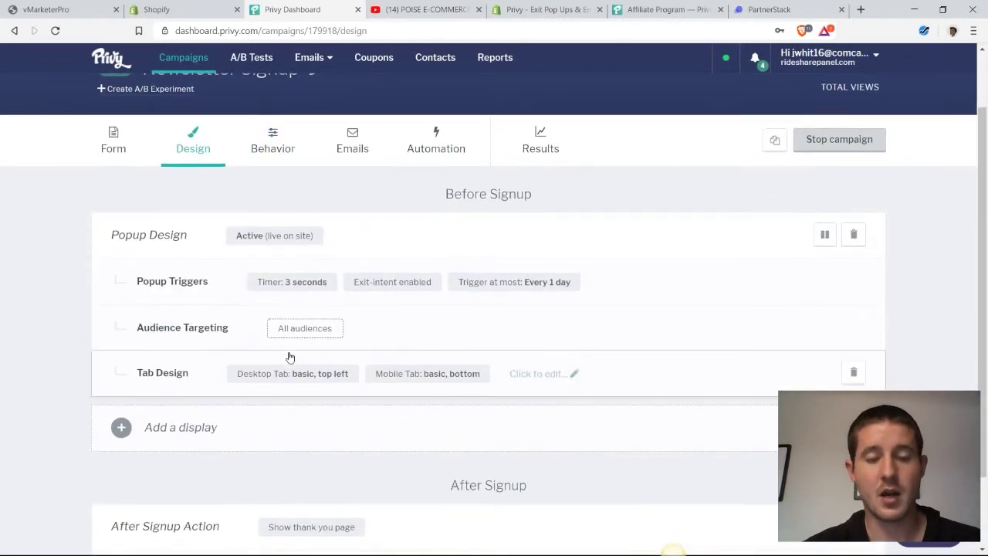
{"action": "scroll", "coordinate": [300, 329], "scroll_direction": "down", "scroll_amount": 1}
{"action": "scroll", "coordinate": [279, 349], "scroll_direction": "down", "scroll_amount": 1}
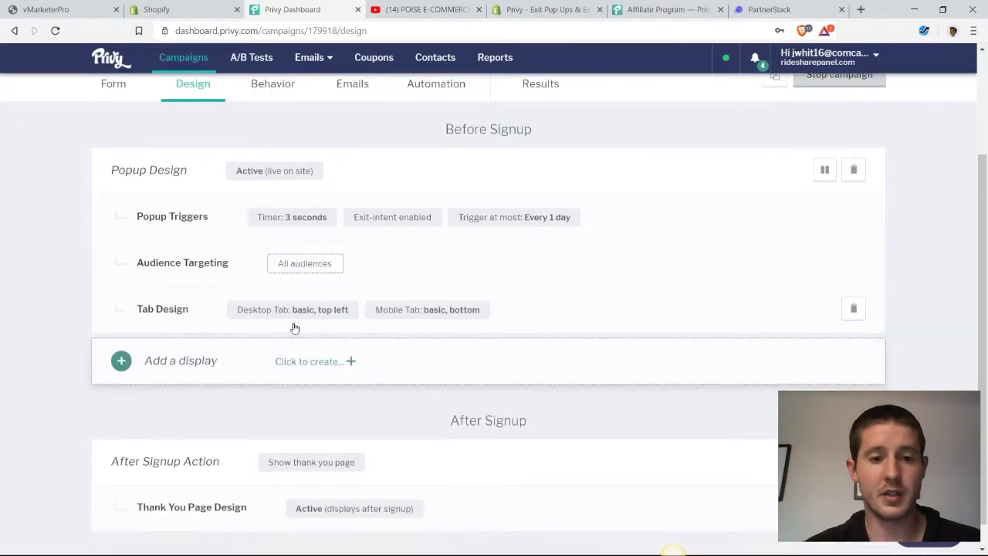
{"action": "left_click", "coordinate": [300, 316]}
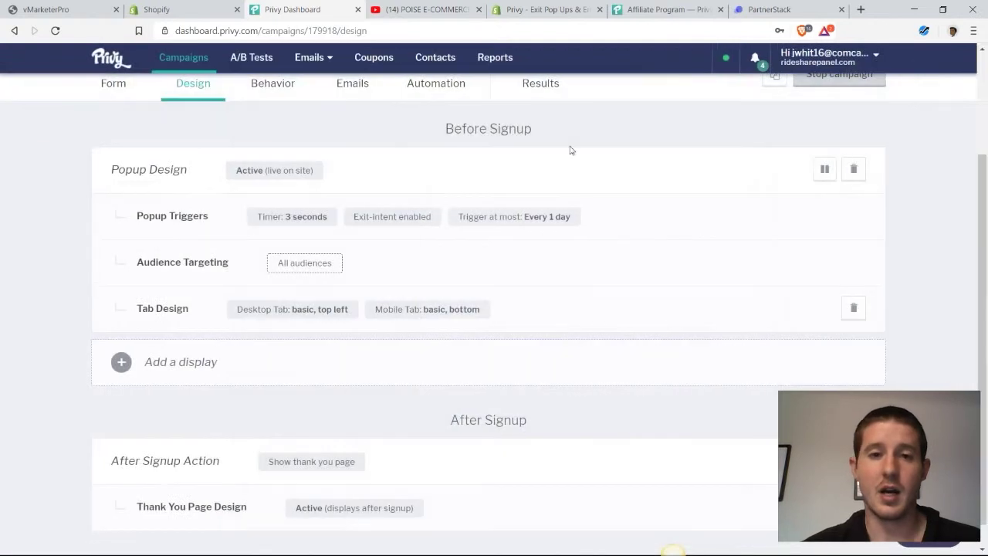
{"action": "scroll", "coordinate": [441, 143], "scroll_direction": "up", "scroll_amount": 1}
{"action": "scroll", "coordinate": [441, 142], "scroll_direction": "up", "scroll_amount": 2}
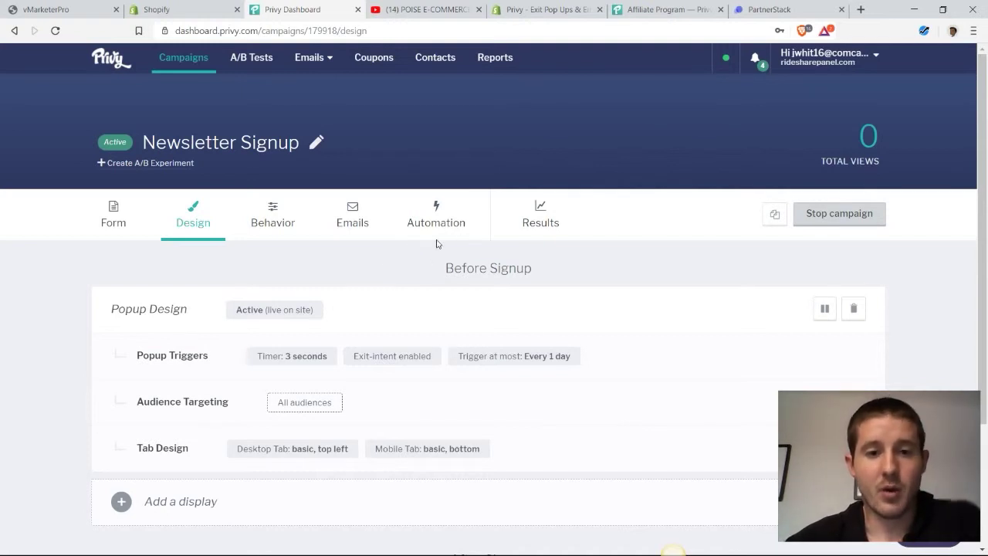
{"action": "left_click", "coordinate": [326, 62]}
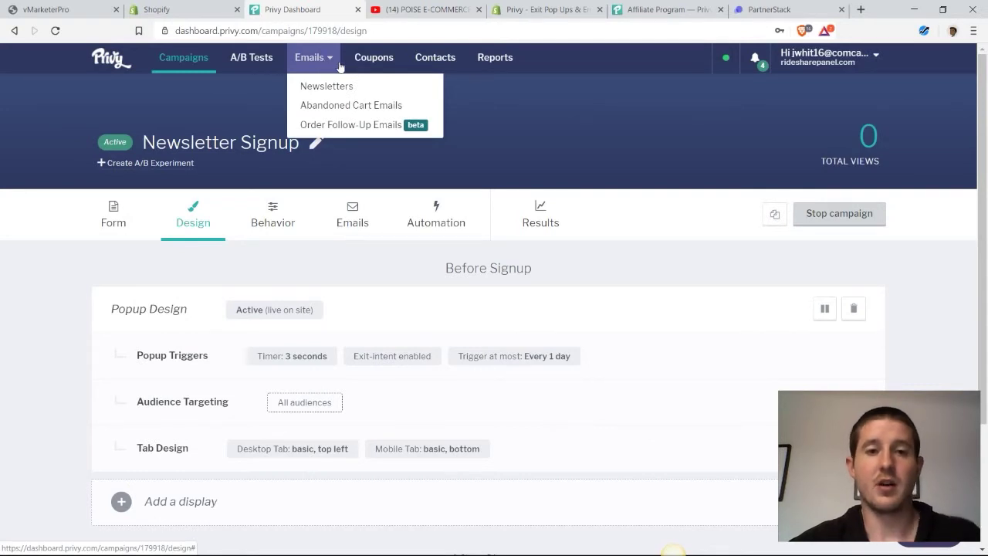